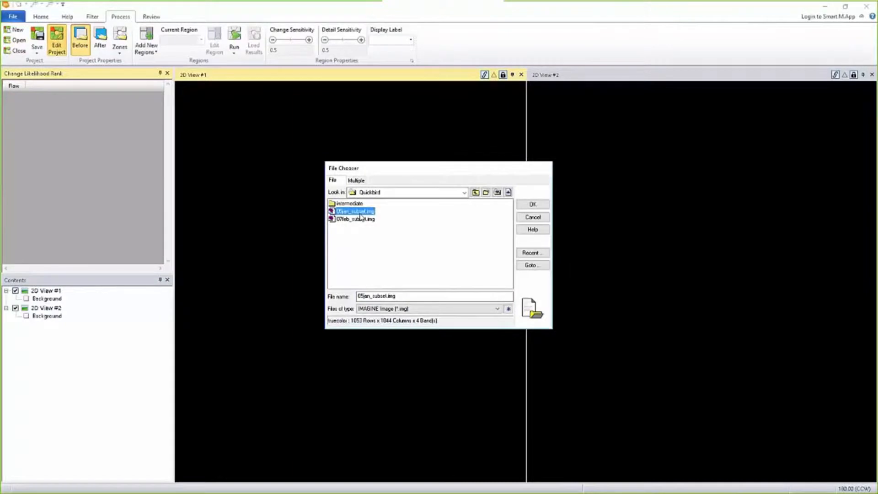
# - Load 05jan_subset.img as the before image and 07feb_subset.img as the after image from the Quickbird folder
pyautogui.click(533, 204)
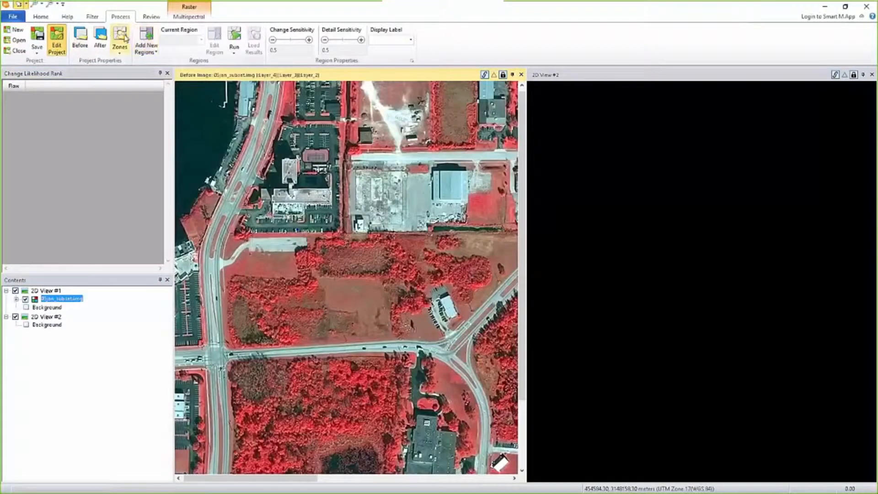
pyautogui.click(100, 39)
pyautogui.click(521, 254)
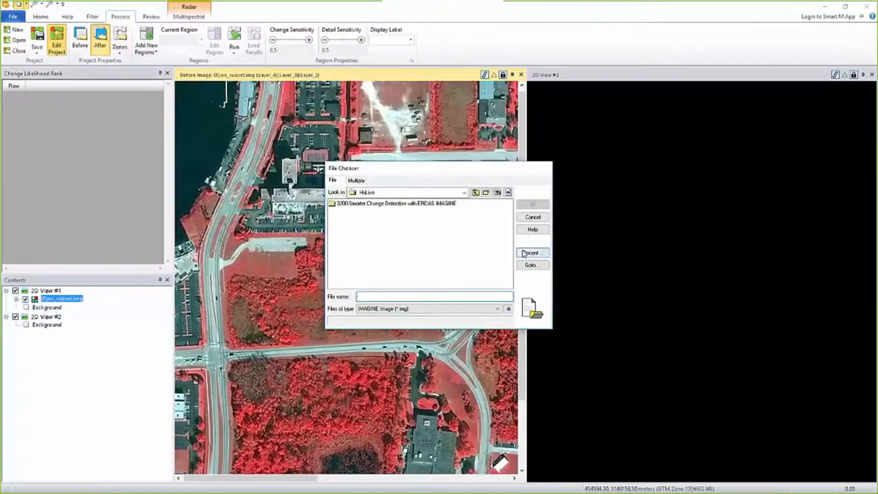
pyautogui.doubleClick(470, 223)
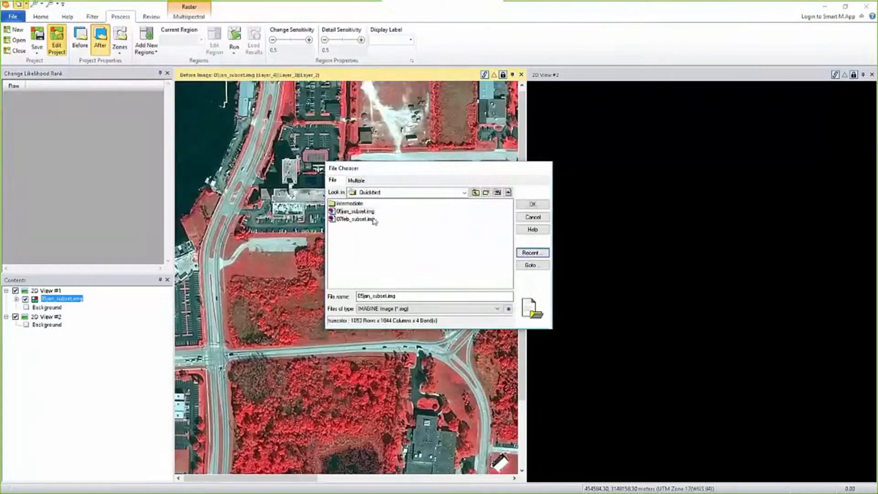
pyautogui.doubleClick(354, 219)
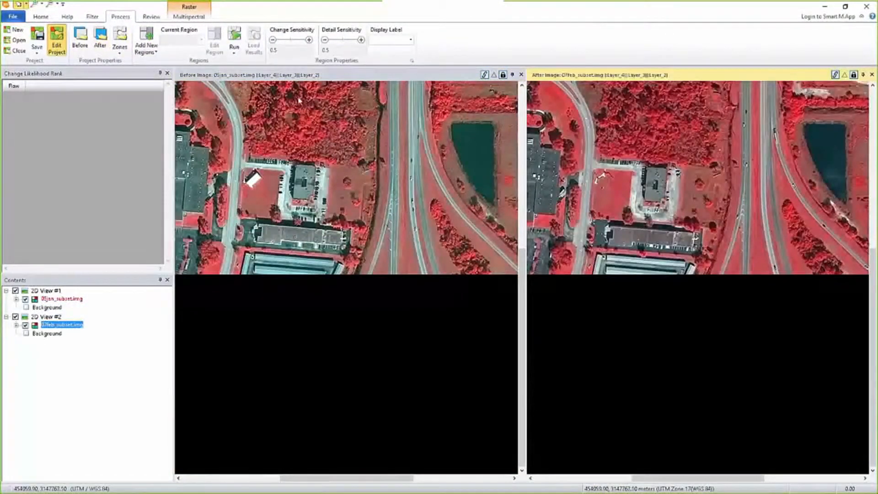
# - Generate an automatic zone grid of 7 rows and 7 columns over the before and after images
pyautogui.rightClick(276, 148)
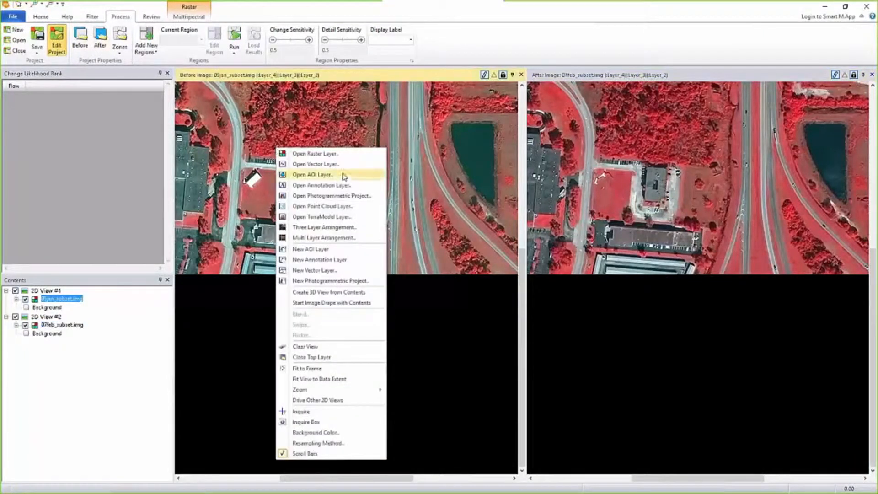
pyautogui.click(318, 367)
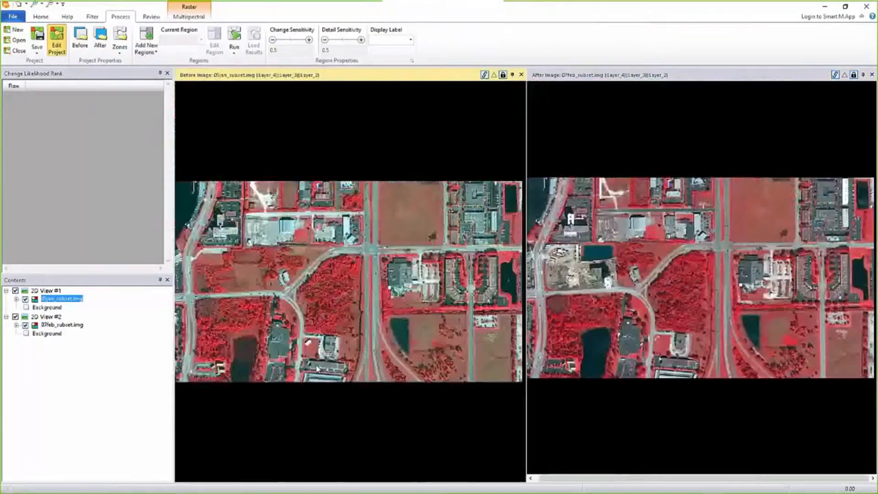
pyautogui.click(121, 54)
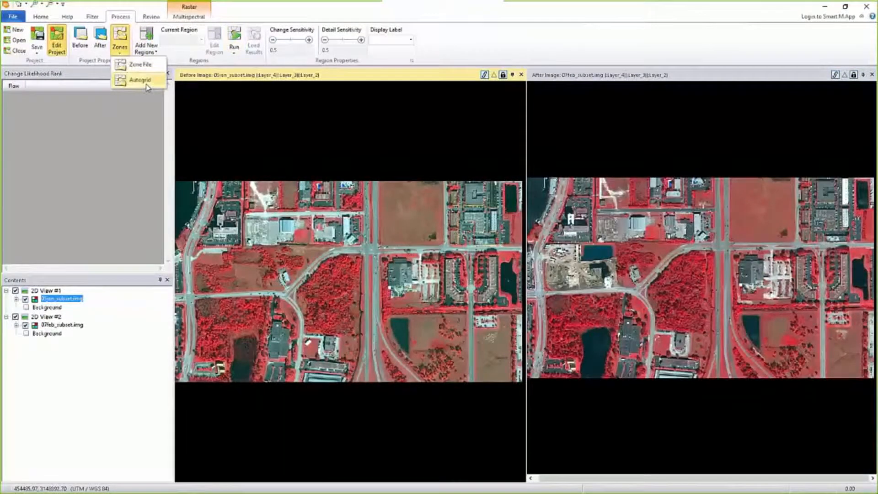
pyautogui.click(146, 81)
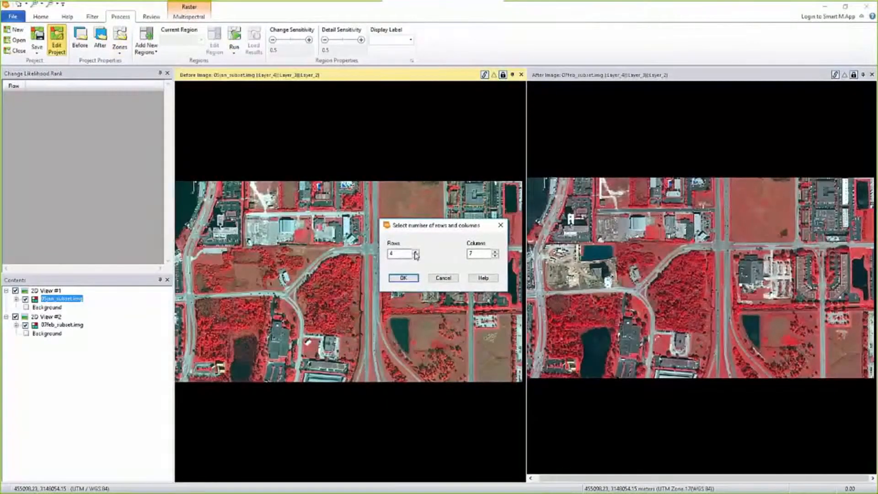
pyautogui.click(404, 278)
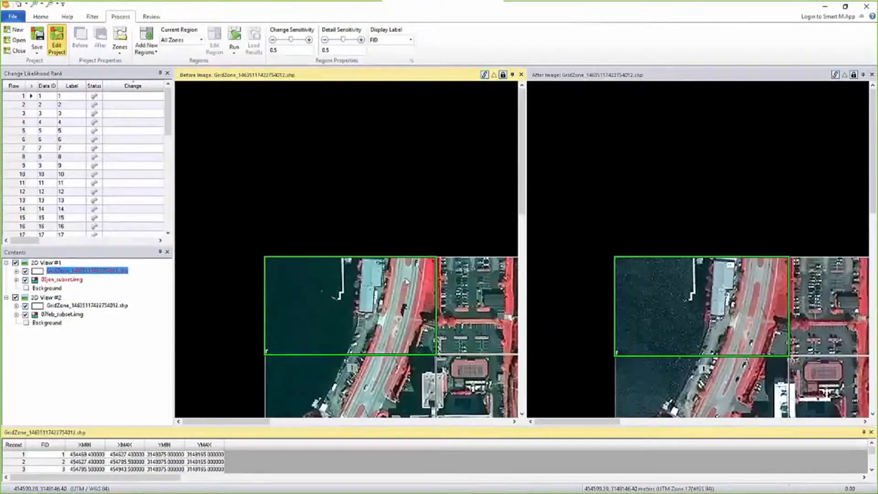
# - Set the vegetation filter to exclude Vegetation Only Change
pyautogui.rightClick(314, 157)
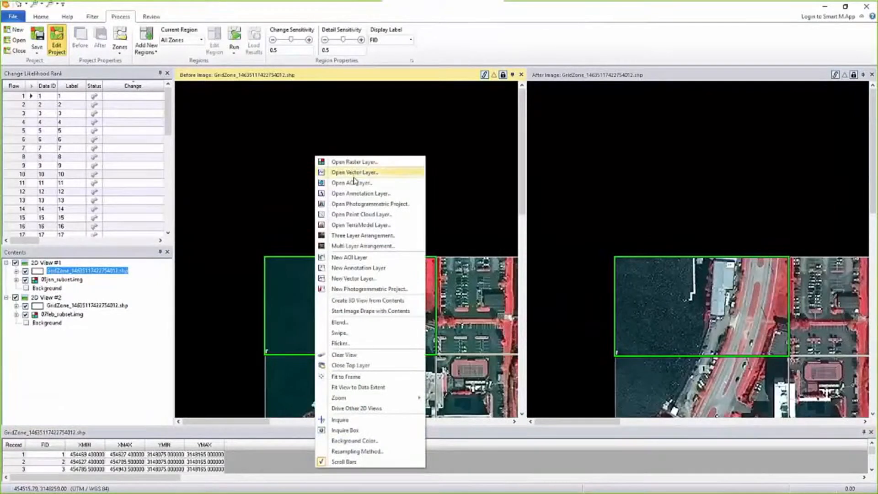
pyautogui.click(377, 387)
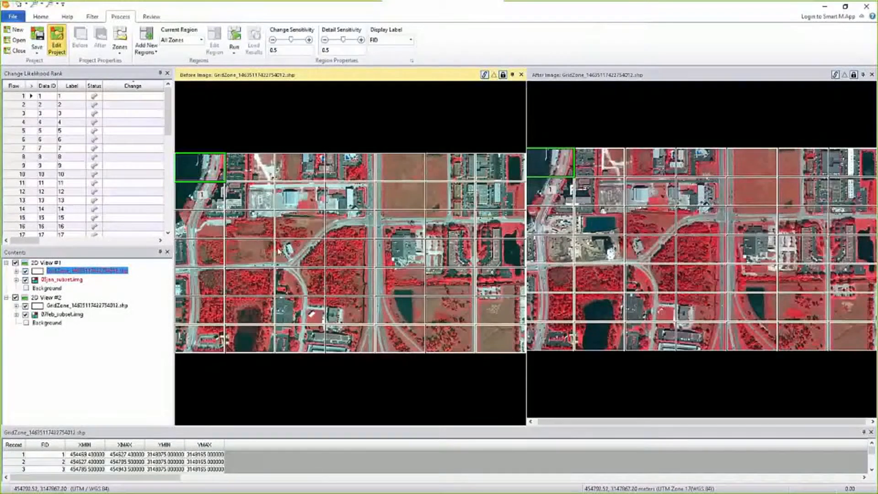
pyautogui.click(95, 21)
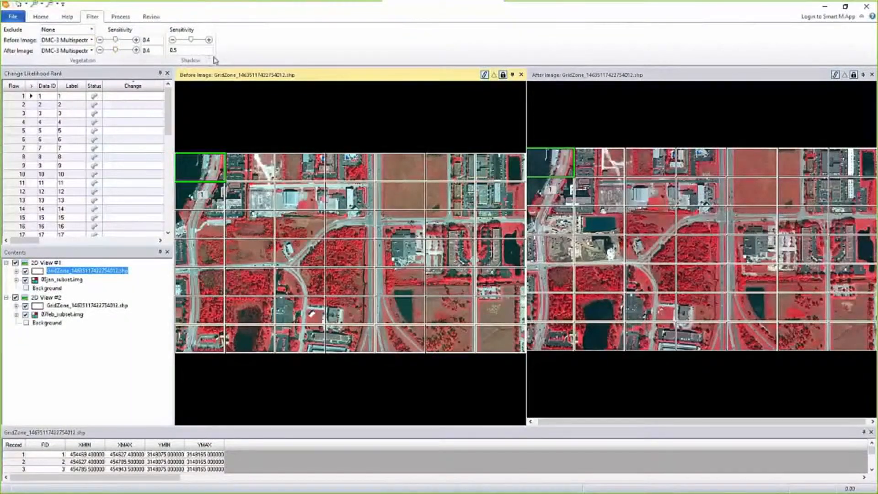
pyautogui.click(118, 18)
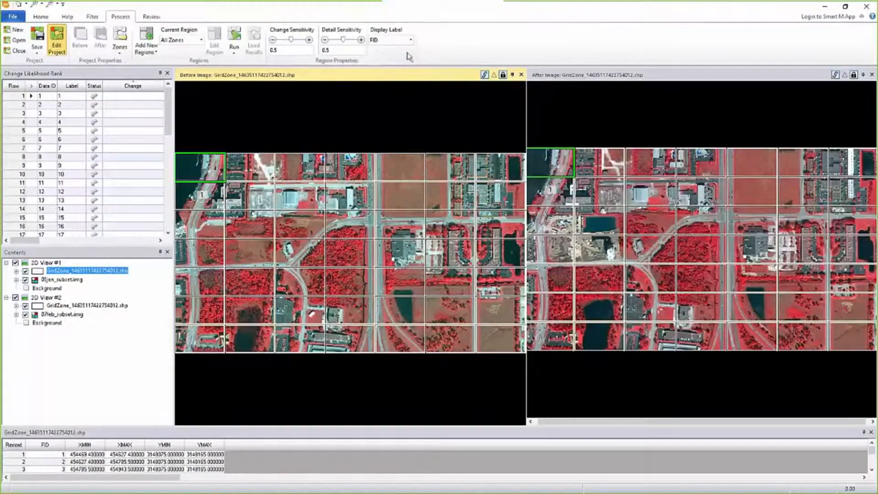
pyautogui.click(96, 20)
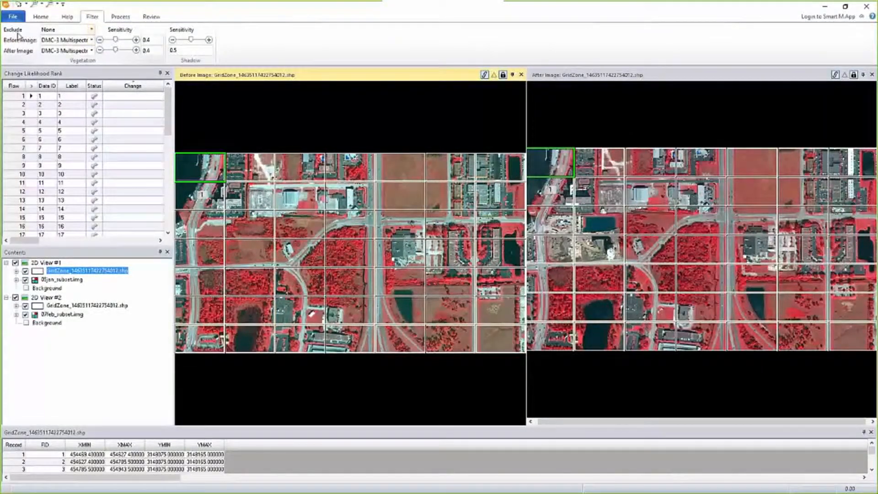
pyautogui.click(91, 30)
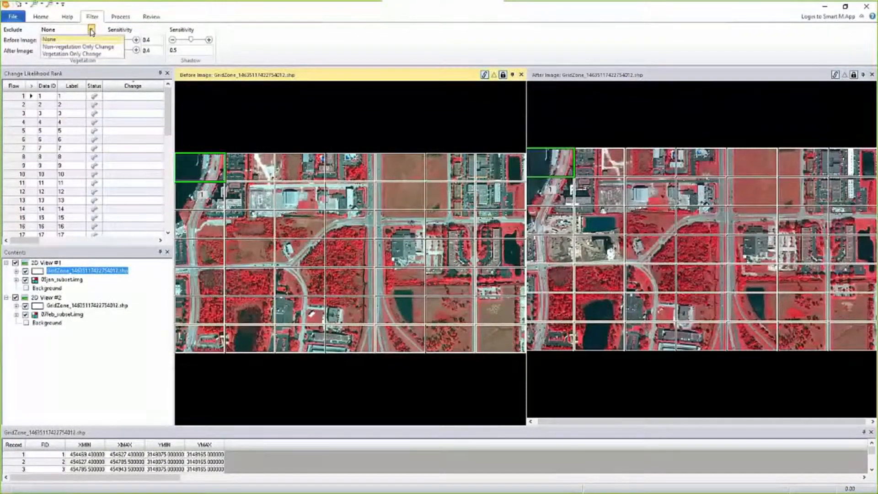
pyautogui.click(77, 54)
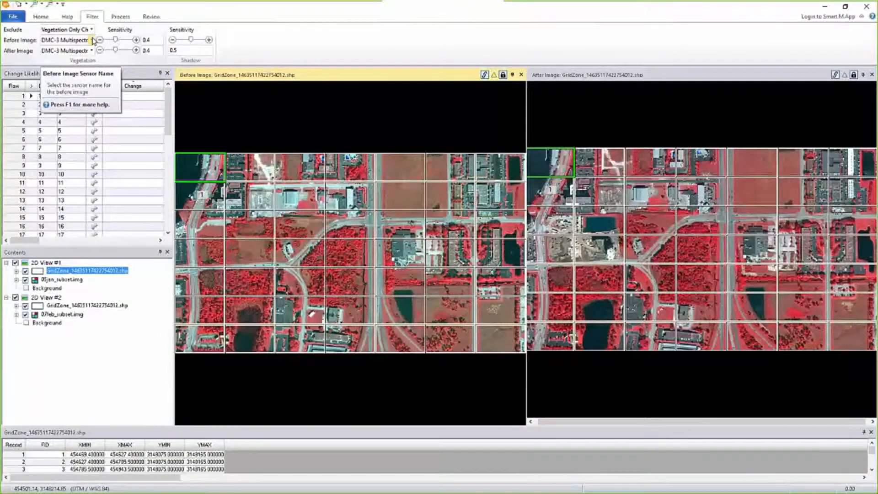
# - Set the vegetation filter's sensor to QuickBird-2 Multispectral for both the before and after images
pyautogui.click(92, 40)
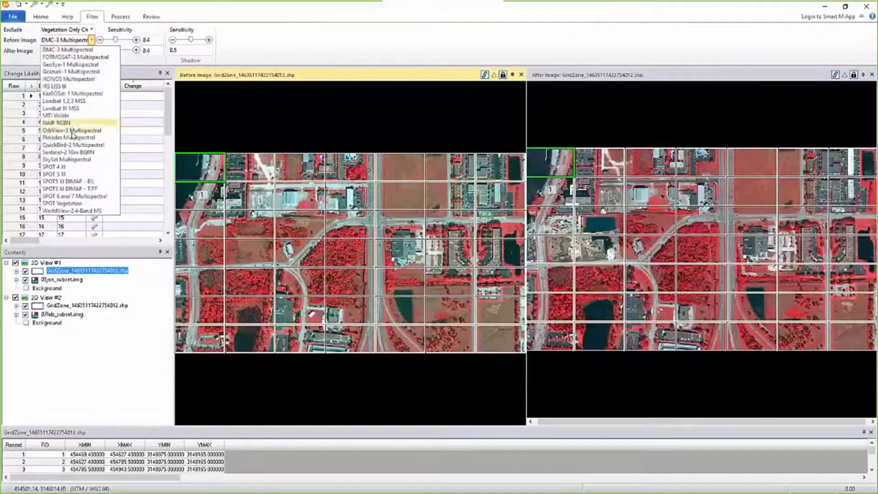
pyautogui.click(71, 145)
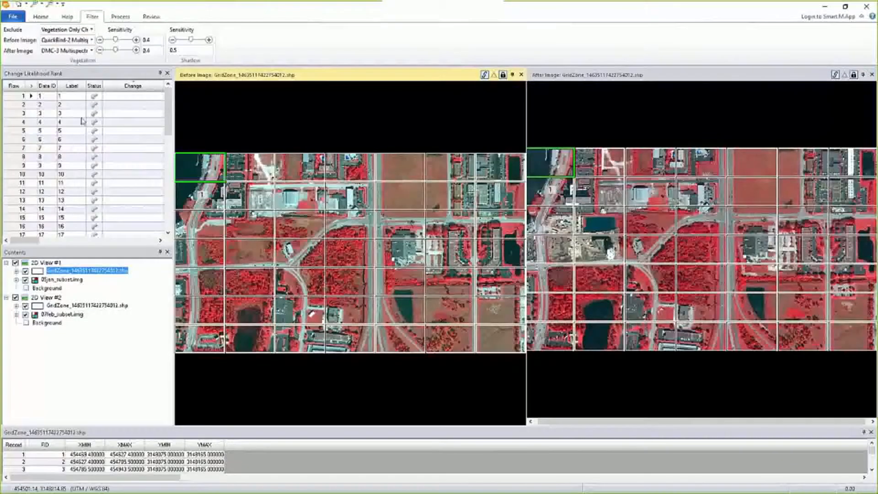
pyautogui.click(92, 50)
pyautogui.click(71, 155)
# - Raise the vegetation filter sensitivity to 0.5 for both the before and after images
pyautogui.click(136, 40)
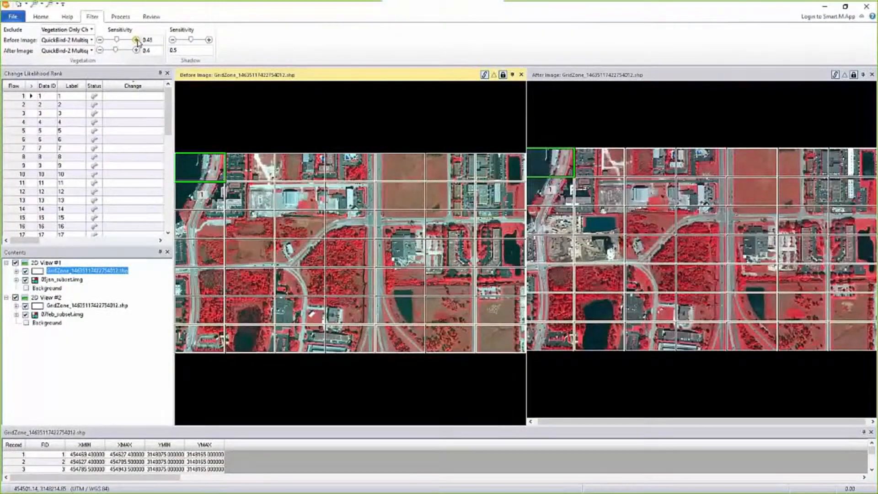
pyautogui.click(136, 39)
pyautogui.click(136, 40)
pyautogui.click(136, 40)
pyautogui.click(135, 50)
# - Run the change detection for the All Zones region and load its results
pyautogui.click(119, 20)
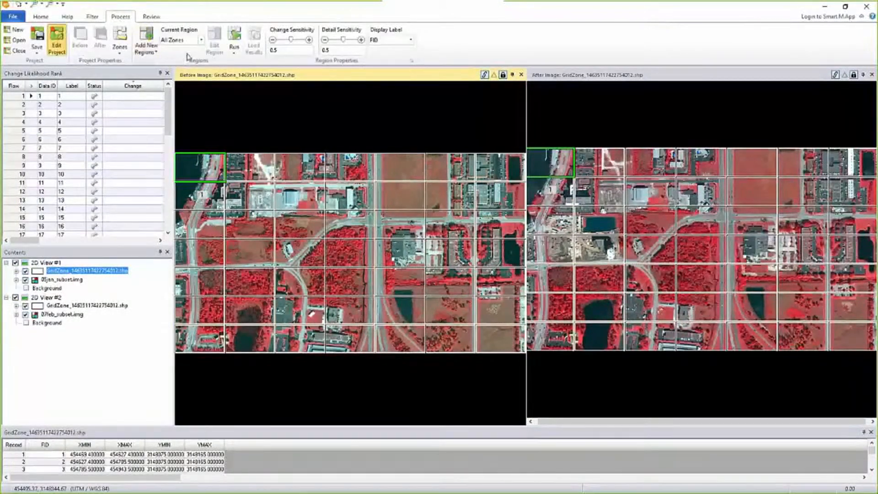
pyautogui.click(237, 37)
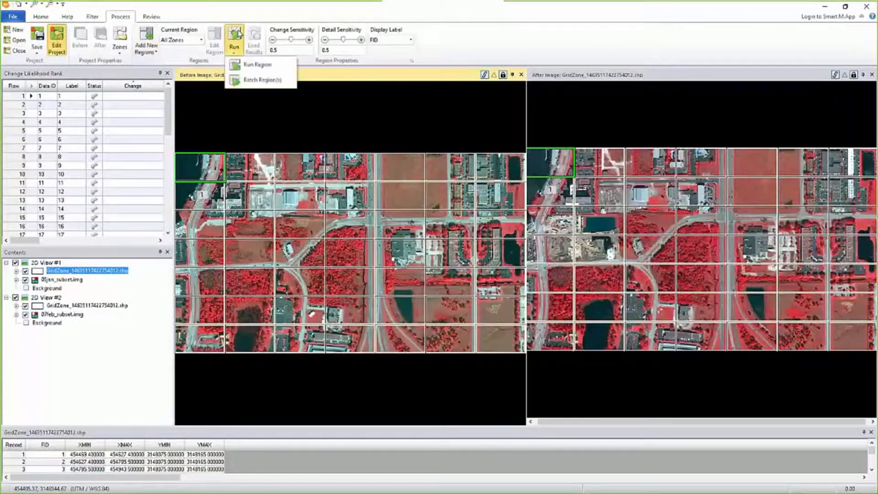
pyautogui.click(250, 68)
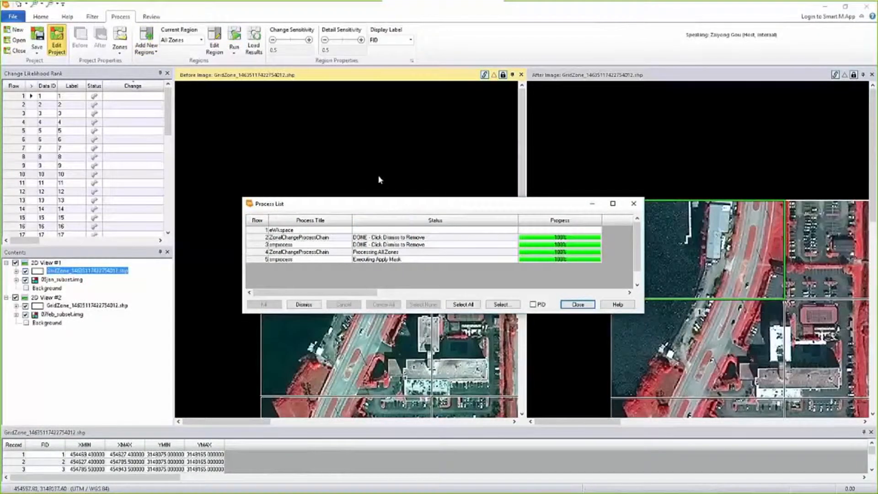
pyautogui.click(254, 37)
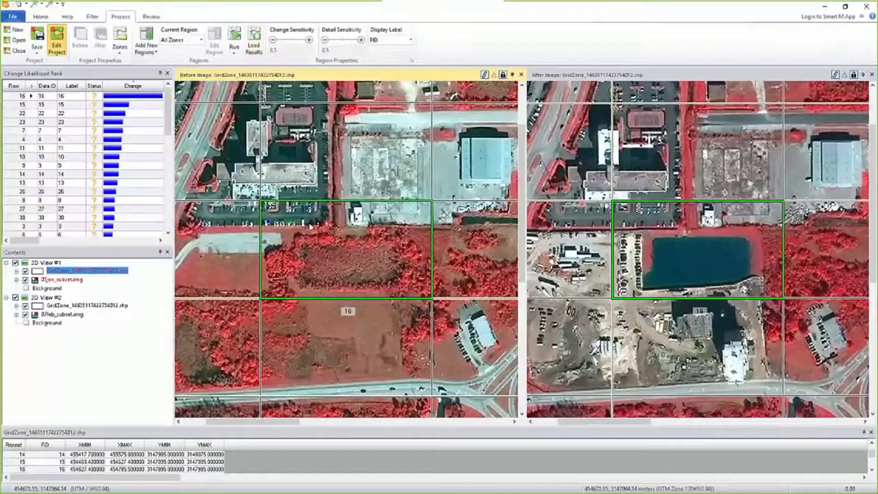
# - Compare the before and after images for the two highest-ranked zones and a series of the lowest-ranked zones in the change likelihood ranking
pyautogui.click(27, 105)
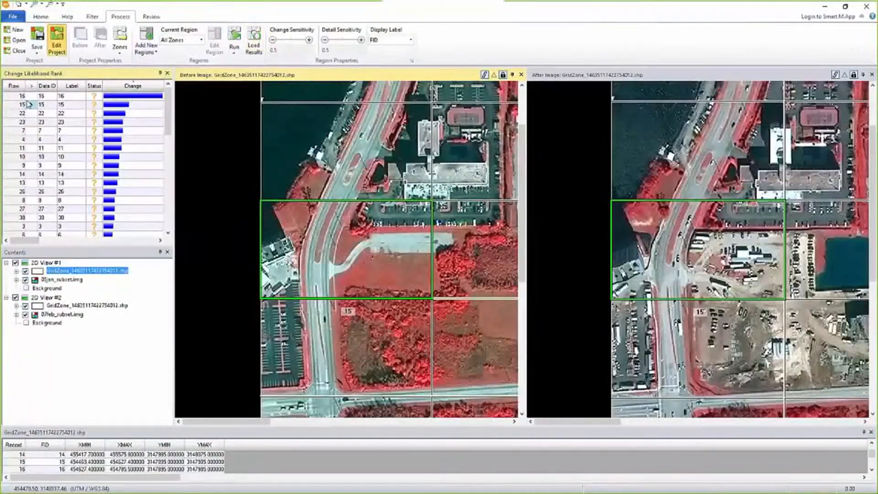
pyautogui.click(29, 96)
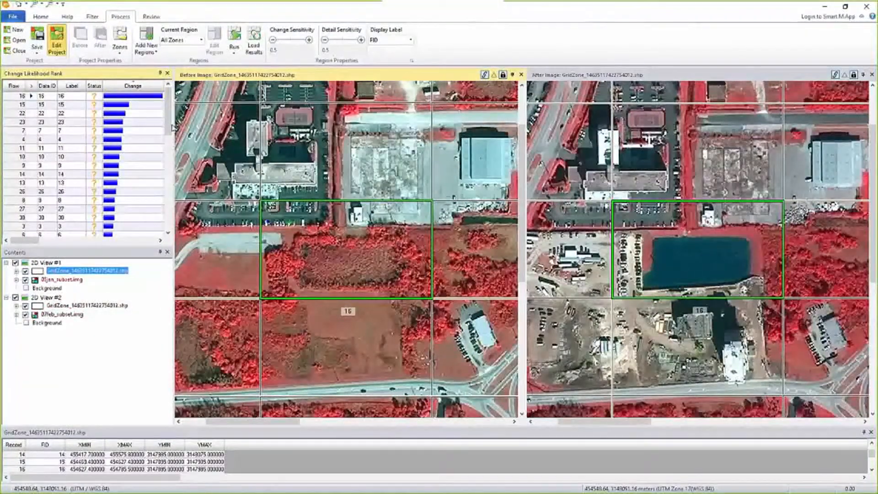
pyautogui.scroll(-10, 92, 160)
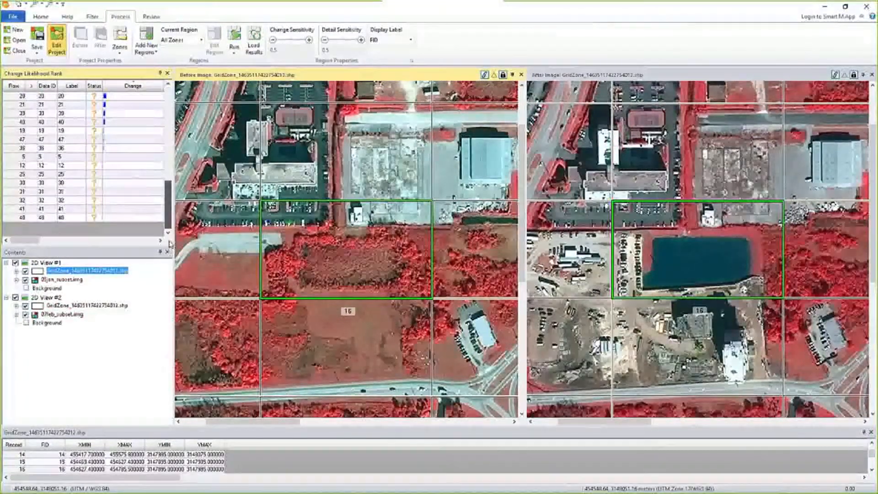
pyautogui.click(31, 218)
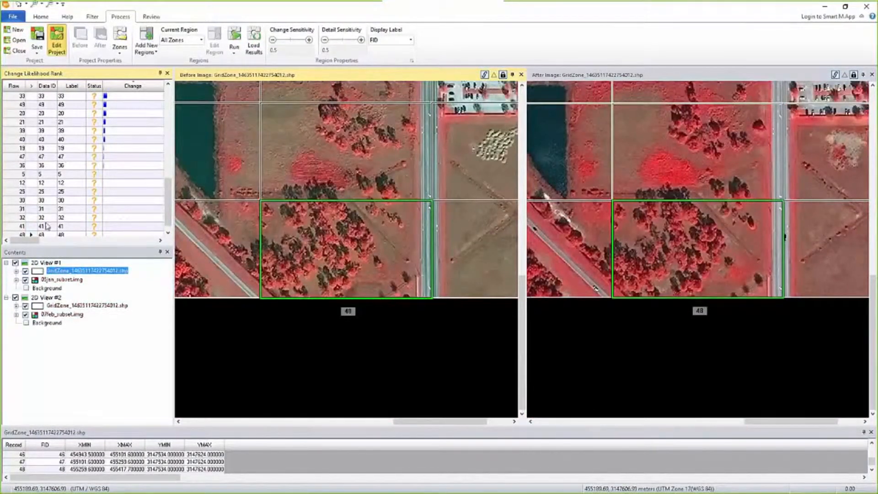
pyautogui.click(28, 227)
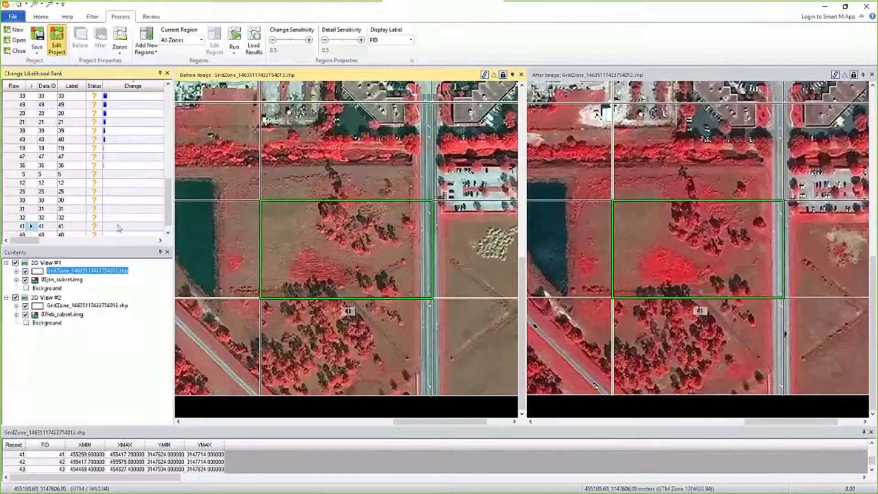
pyautogui.click(28, 218)
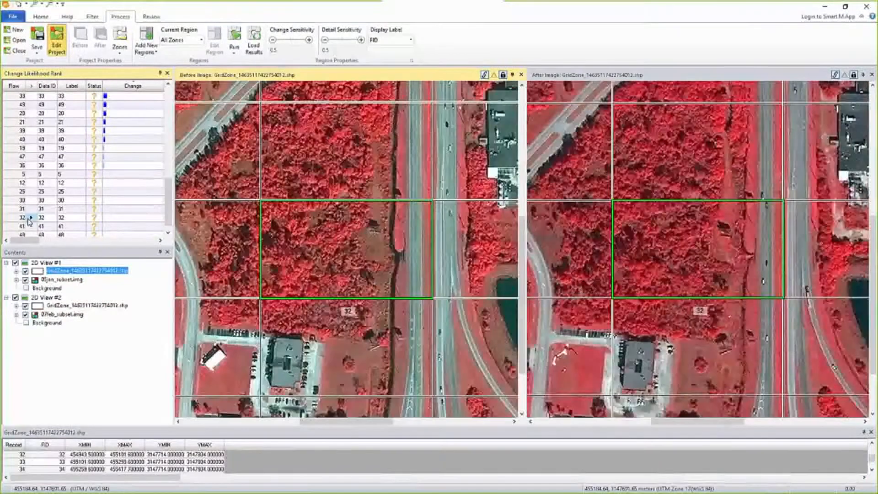
pyautogui.click(29, 209)
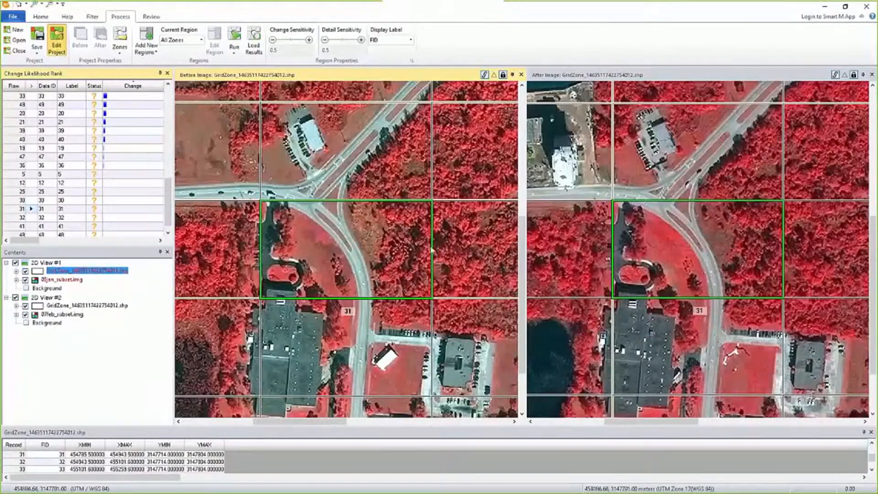
pyautogui.click(30, 201)
pyautogui.click(29, 192)
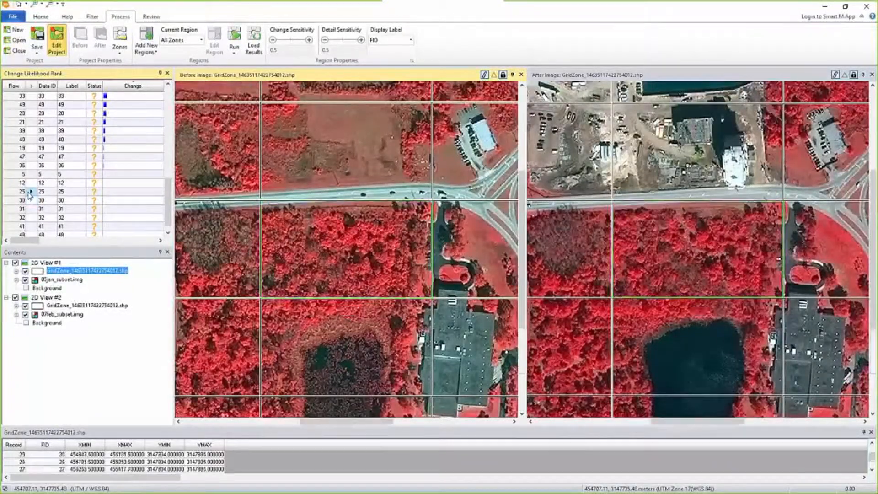
pyautogui.click(33, 183)
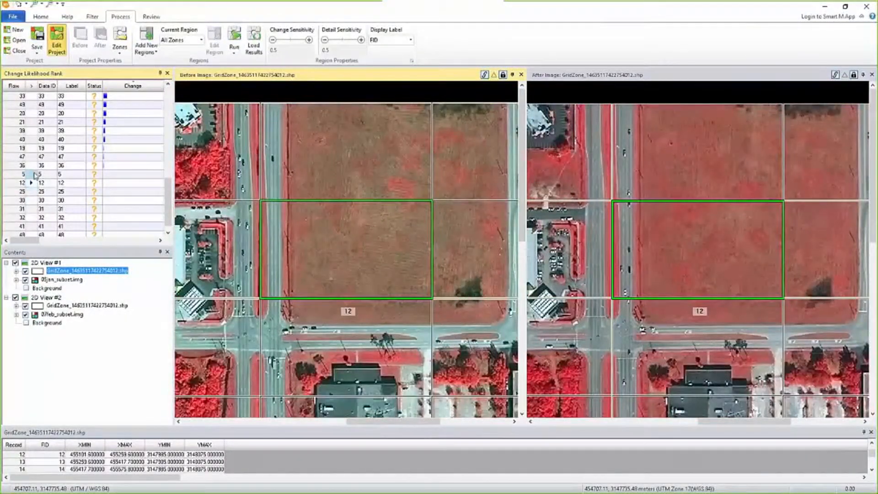
pyautogui.click(32, 166)
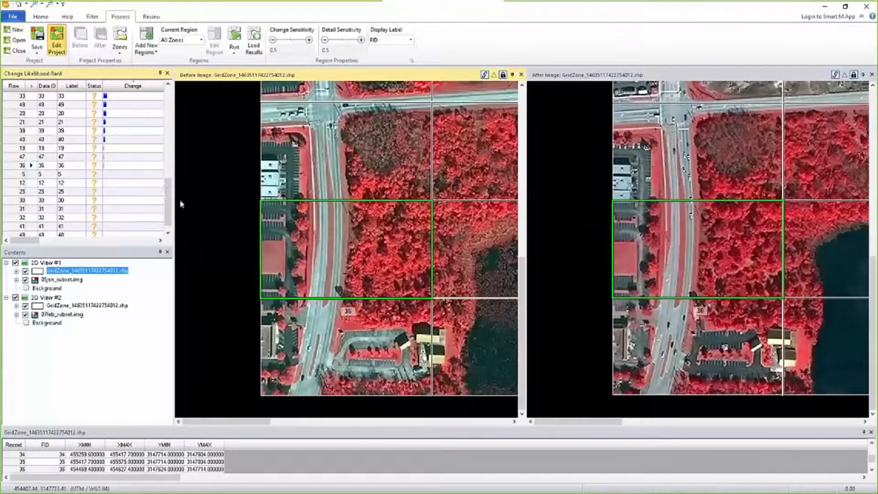
# - Select the lowest-ranked zones from 19 down to 48, enable editing of the All Zones region, and choose to mark them unchanged
pyautogui.moveTo(169, 206); pyautogui.dragTo(169, 217)
pyautogui.moveTo(18, 218); pyautogui.dragTo(18, 132)
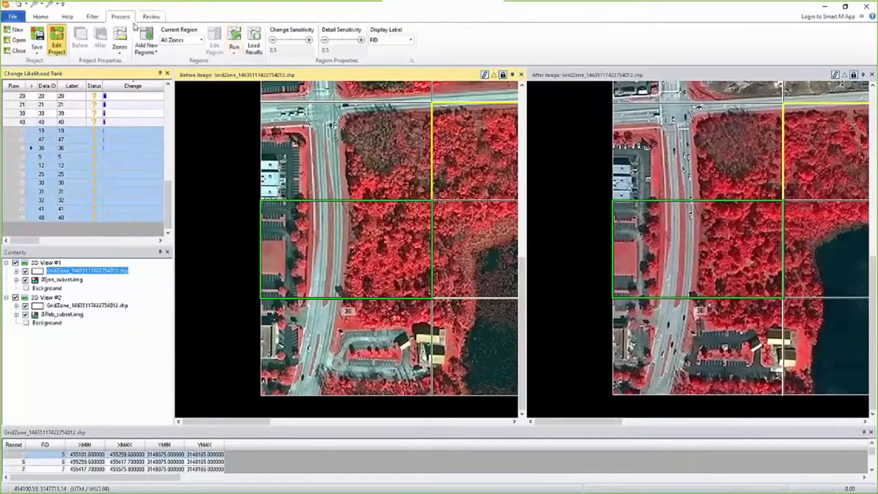
pyautogui.click(151, 17)
pyautogui.click(106, 40)
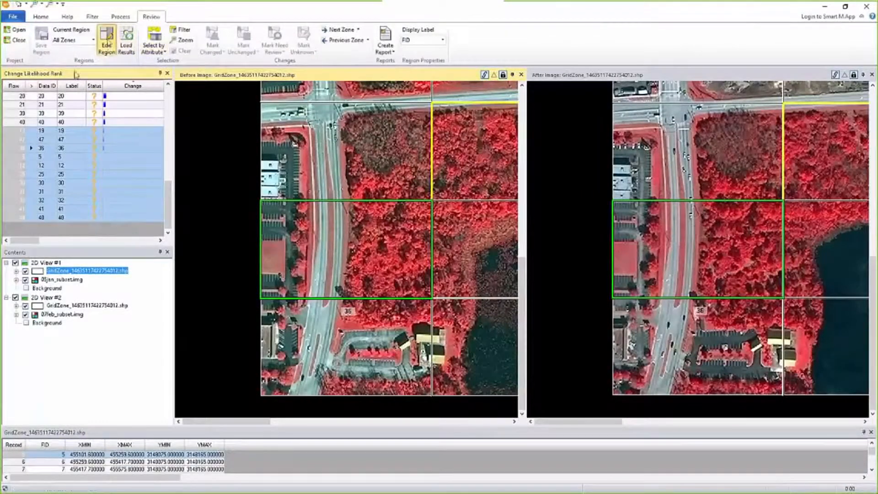
pyautogui.click(245, 54)
pyautogui.click(274, 89)
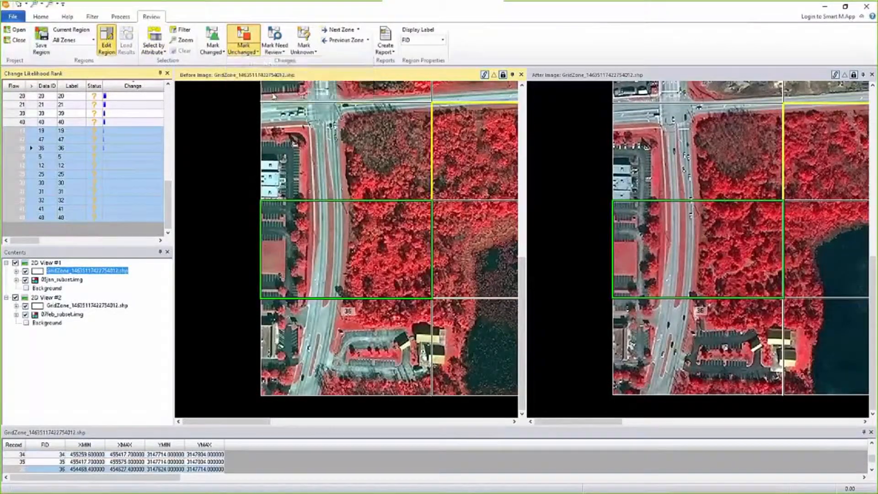
pyautogui.moveTo(168, 203); pyautogui.dragTo(169, 108)
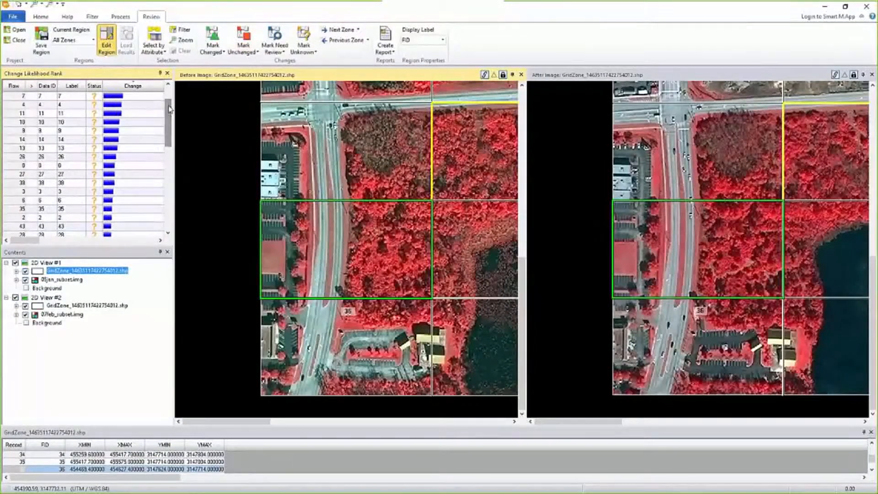
# - Add a new region using an attribute query for zones with FID greater than 0
pyautogui.click(91, 17)
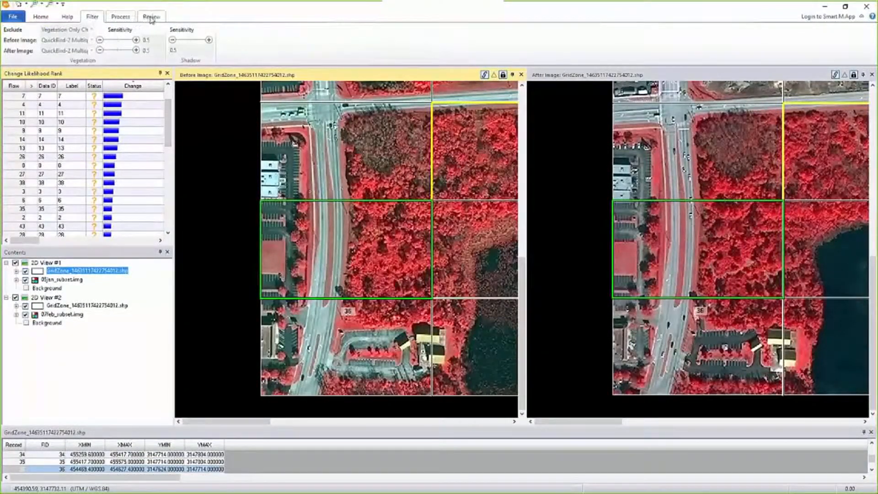
pyautogui.click(120, 17)
pyautogui.click(183, 40)
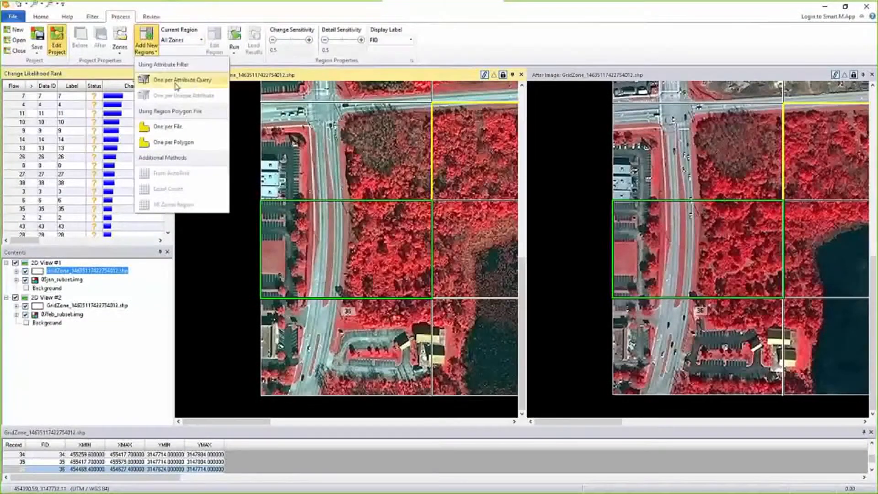
pyautogui.click(173, 80)
pyautogui.click(433, 224)
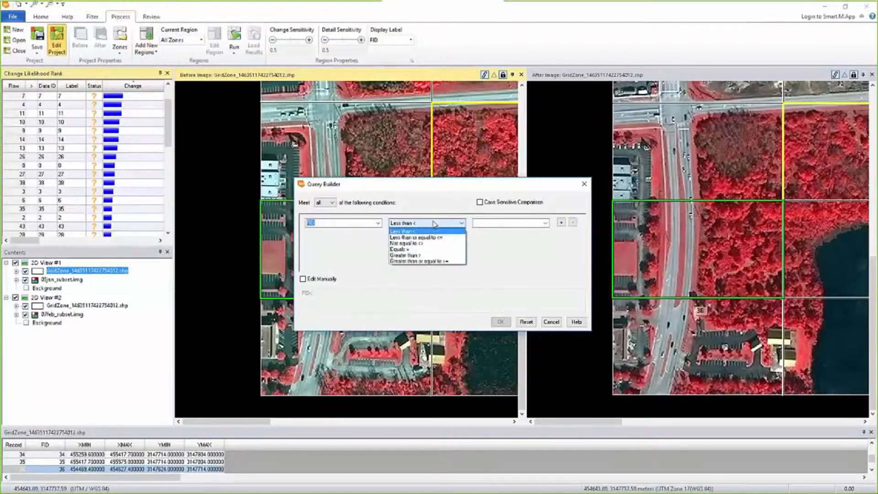
pyautogui.click(420, 256)
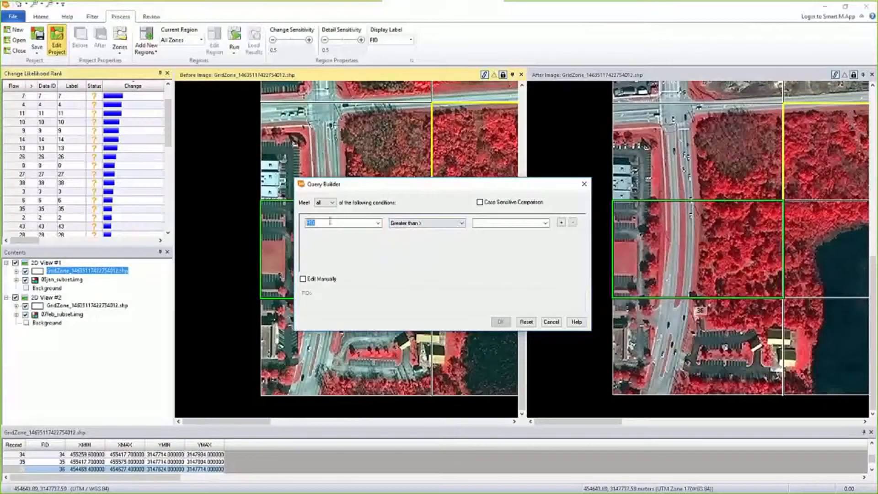
pyautogui.click(378, 222)
pyautogui.click(378, 223)
pyautogui.click(498, 224)
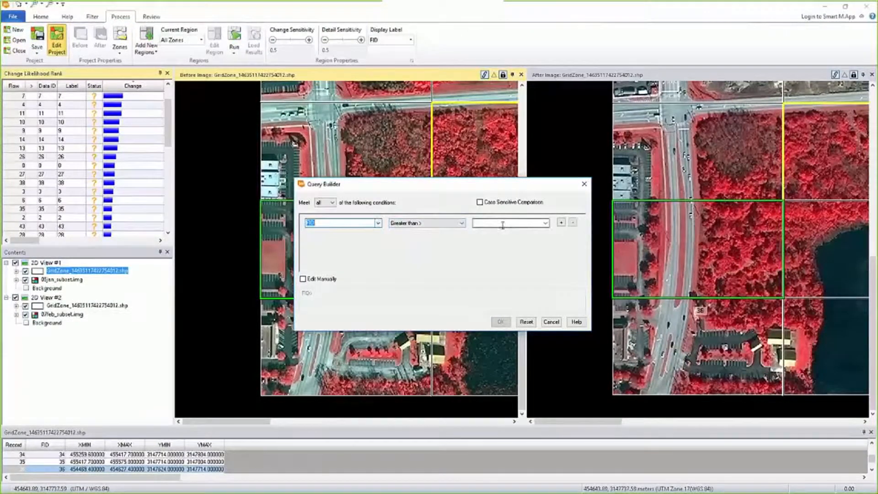
pyautogui.write('0')
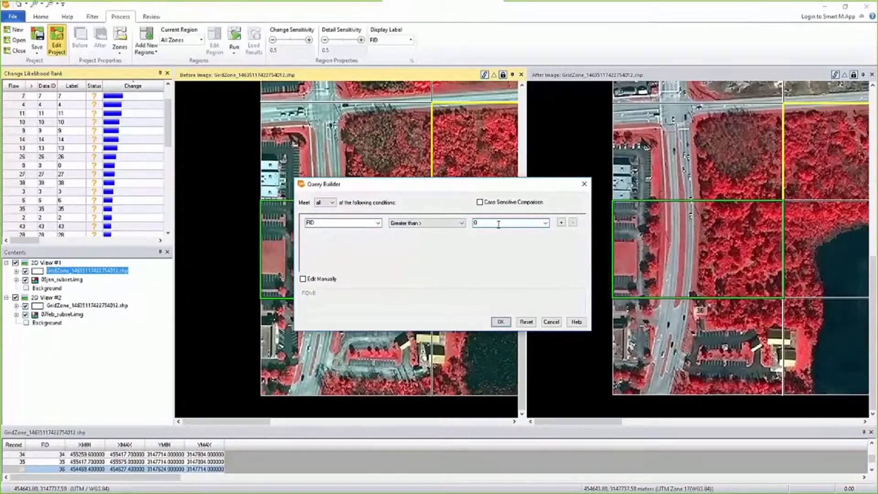
pyautogui.click(501, 321)
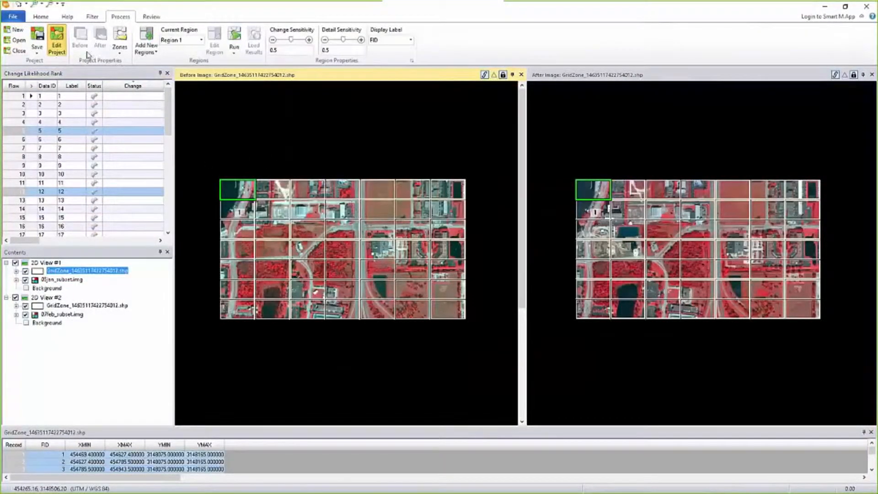
# - Open the vegetation exclusion choices in the new region's change filter
pyautogui.click(92, 16)
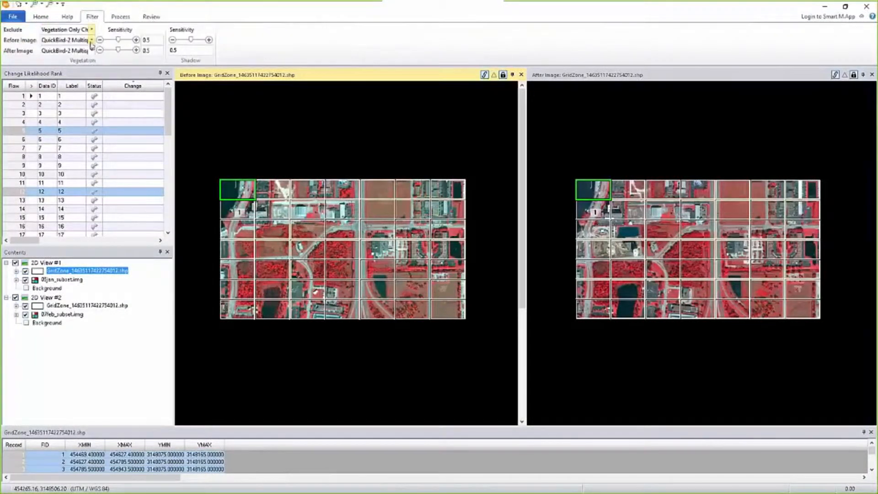
pyautogui.click(92, 30)
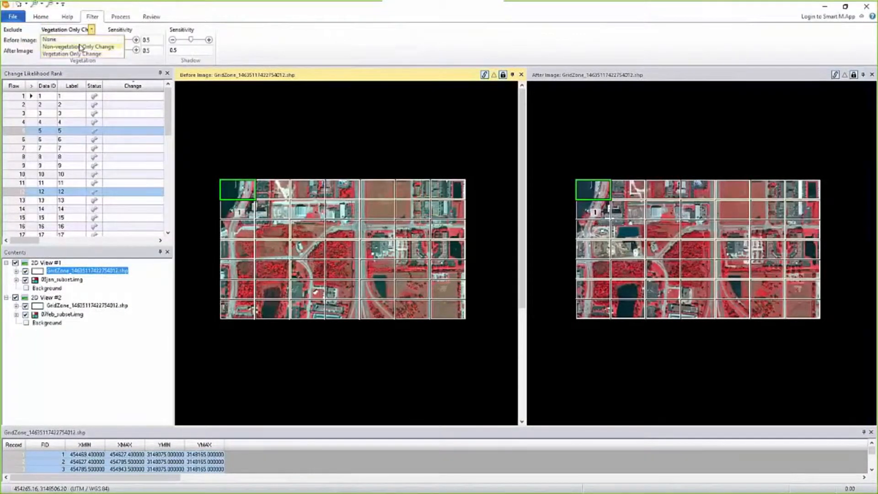